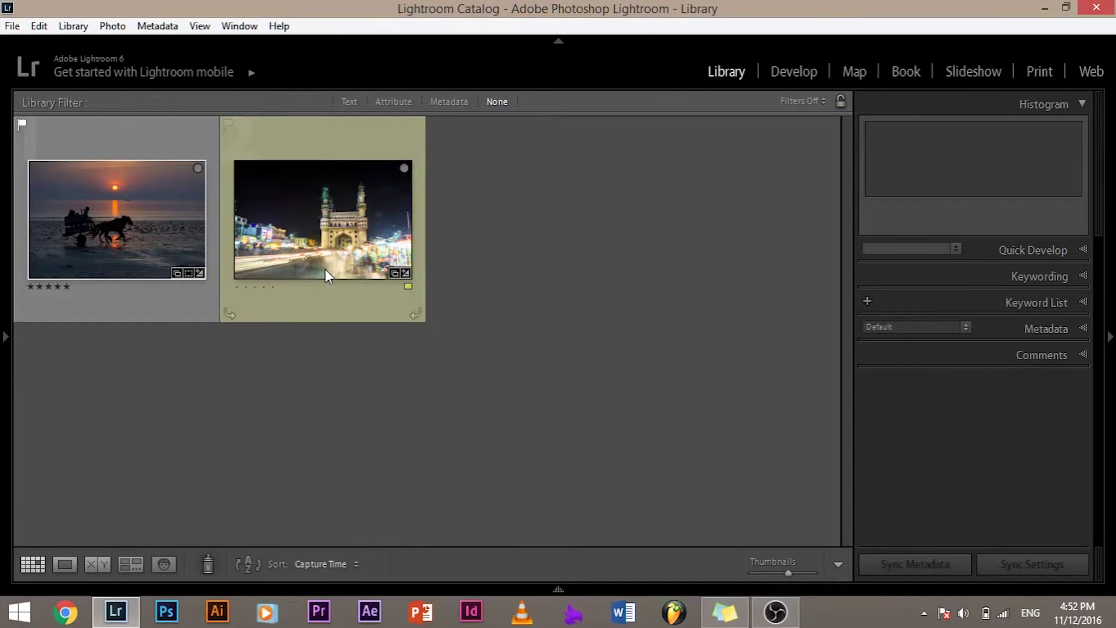
# - Open the export settings for both photos, then reopen them via the left panel's Export button
pyautogui.hotkey('ctrl', 'shift', 'e')
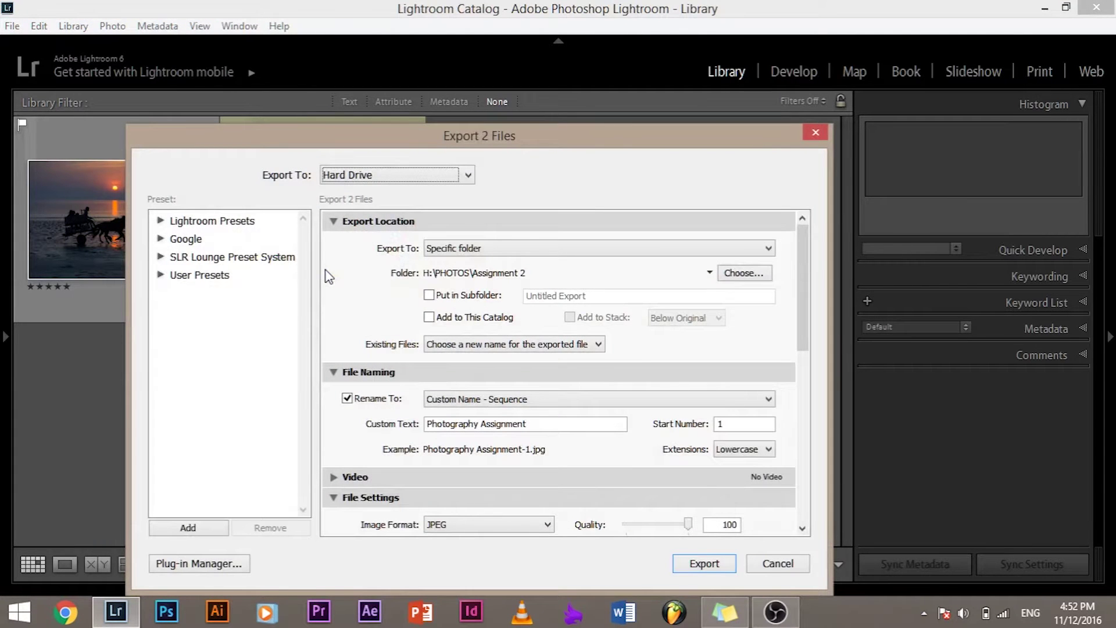
pyautogui.moveTo(534, 140); pyautogui.dragTo(519, 342)
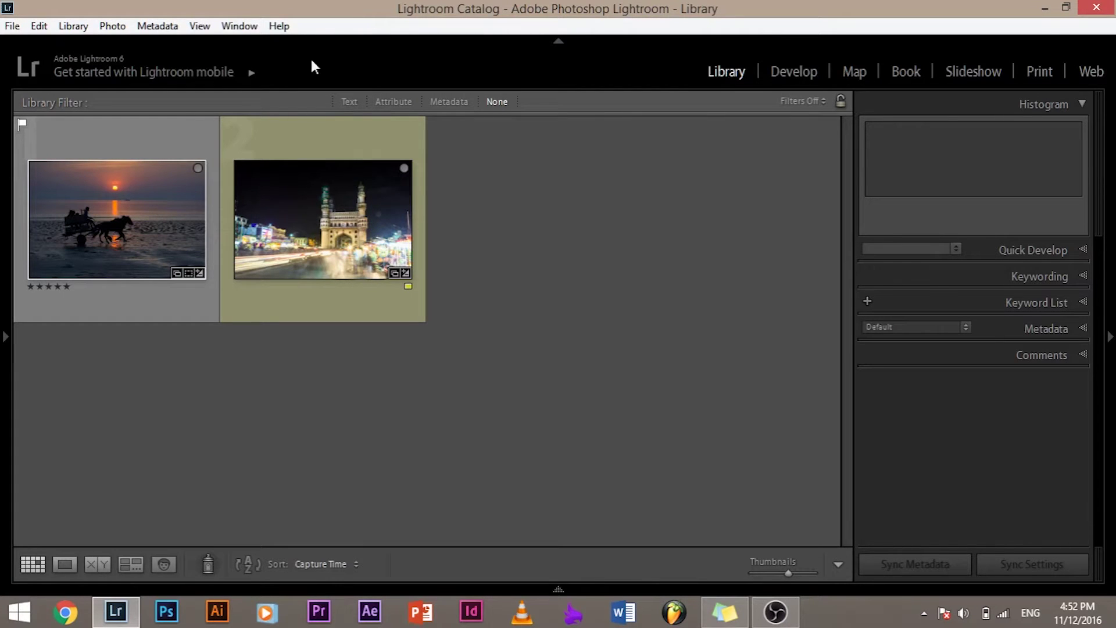
pyautogui.click(2, 353)
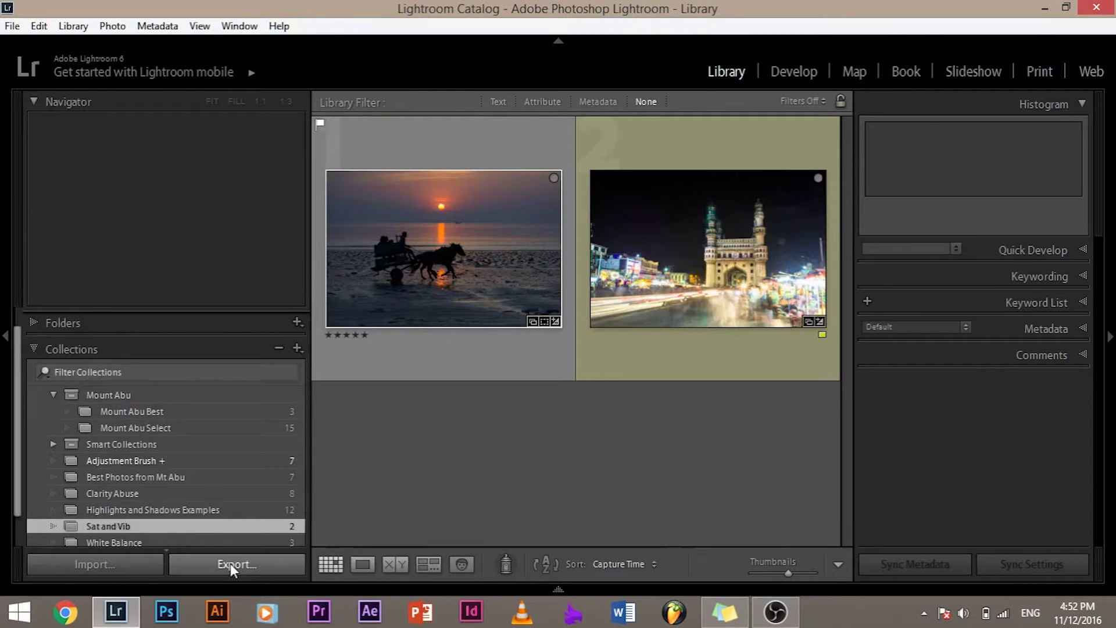
pyautogui.click(230, 563)
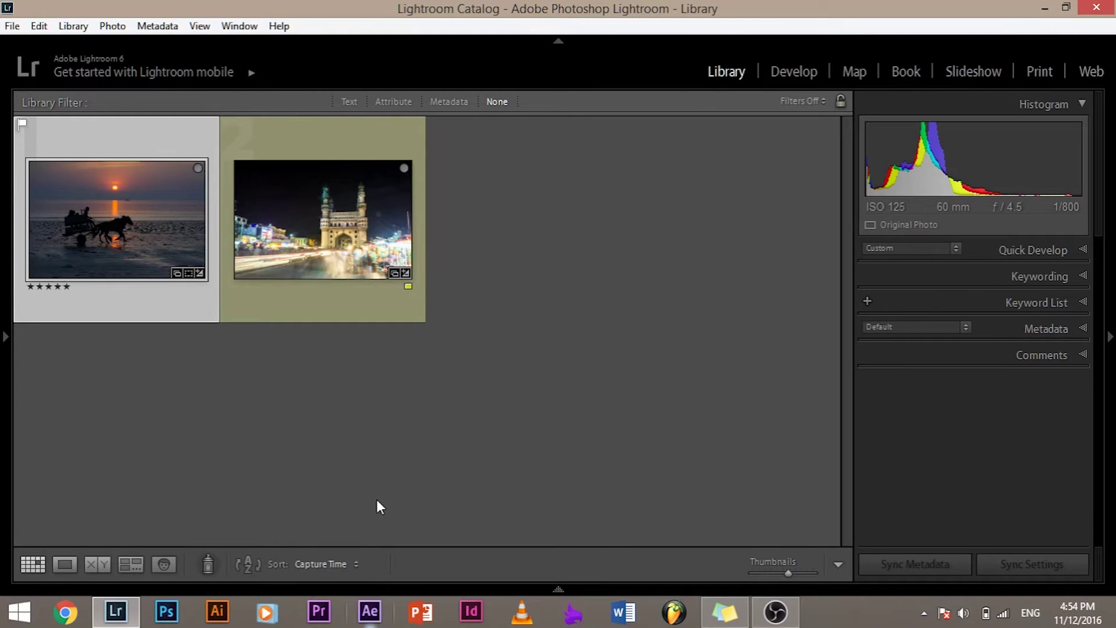
pyautogui.hotkey('ctrl', 'shift', 'e')
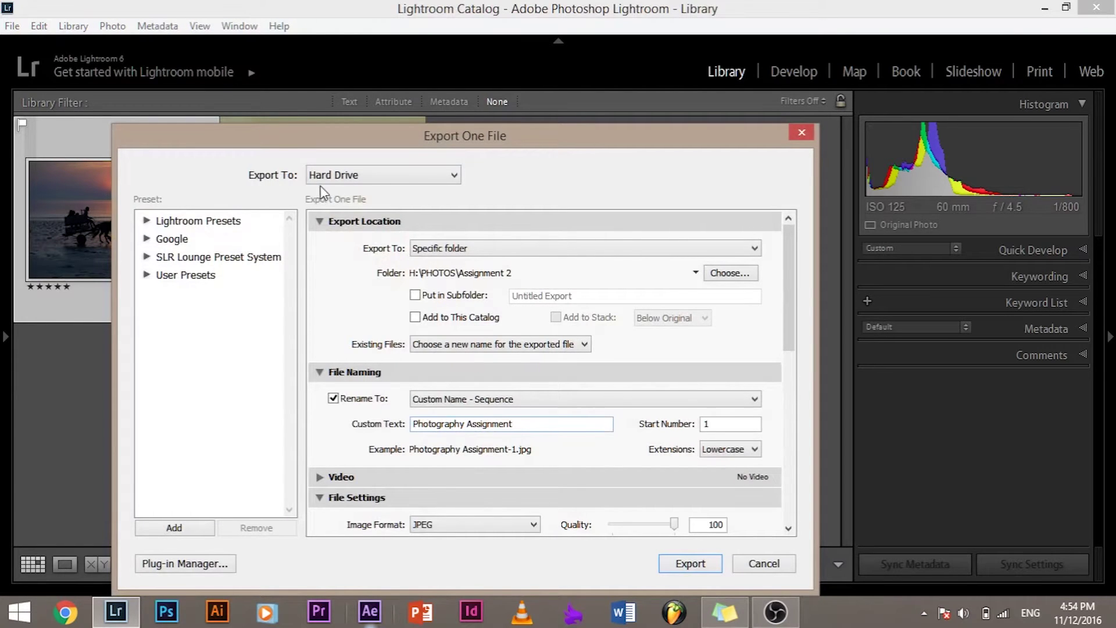
pyautogui.click(339, 179)
pyautogui.click(441, 251)
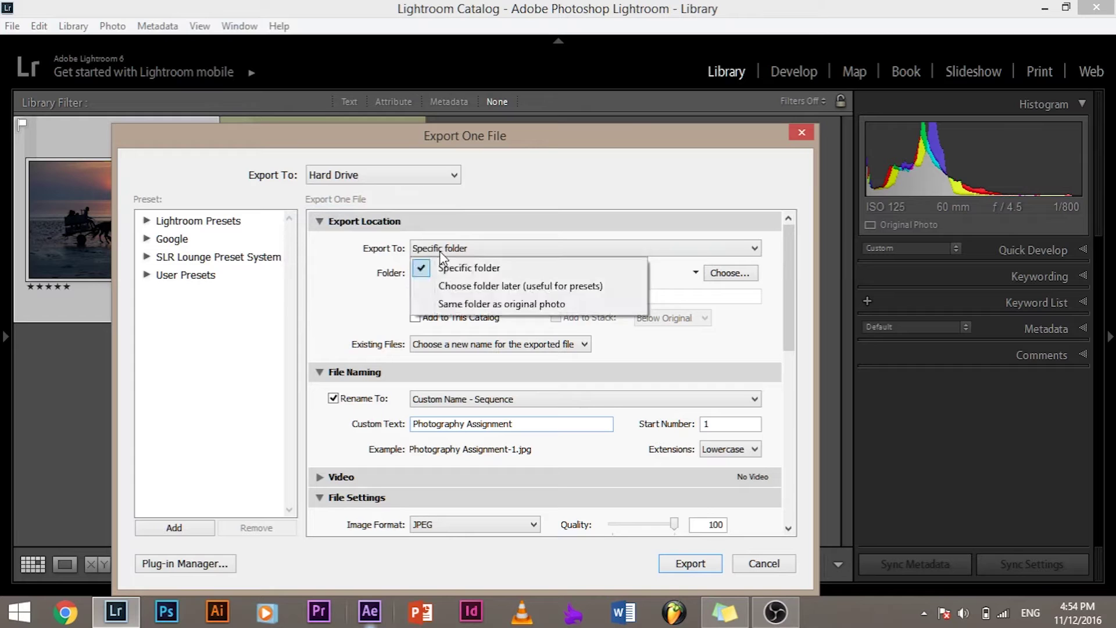
pyautogui.click(441, 251)
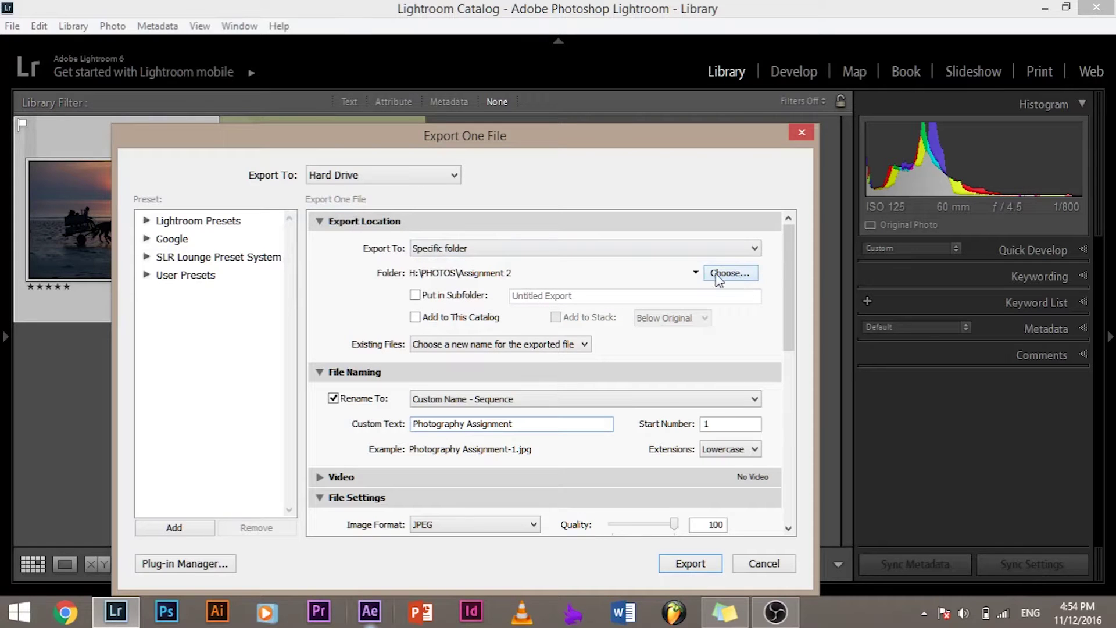
# - Enable Put in Subfolder and start replacing the subfolder name, typing 'Ph' and reselecting it
pyautogui.click(415, 296)
pyautogui.click(587, 299)
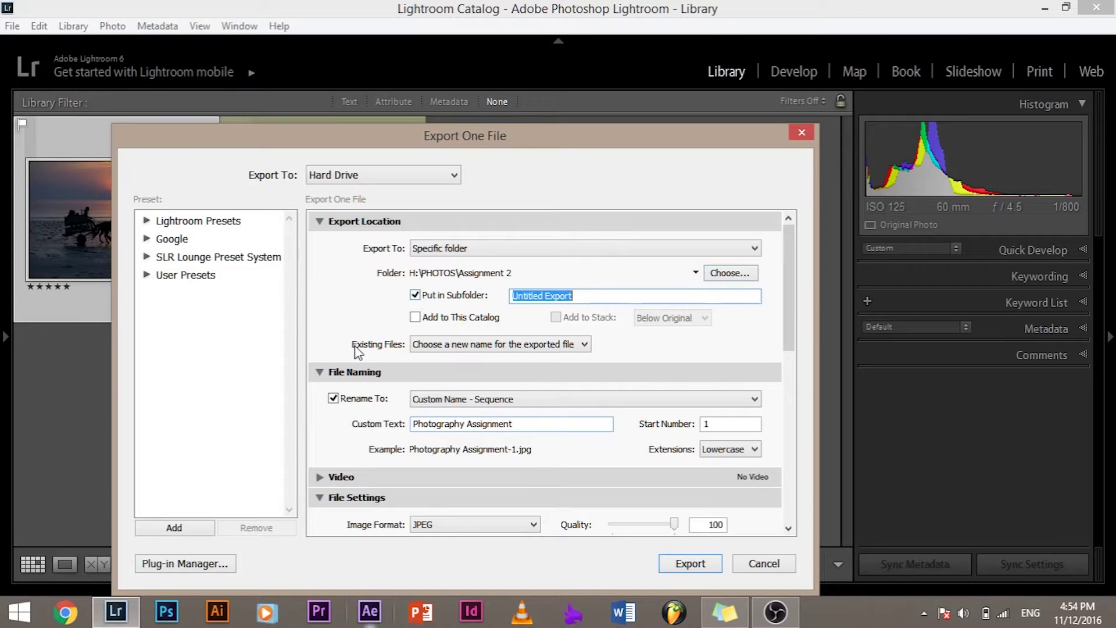
pyautogui.write('Photos from Trip ff')
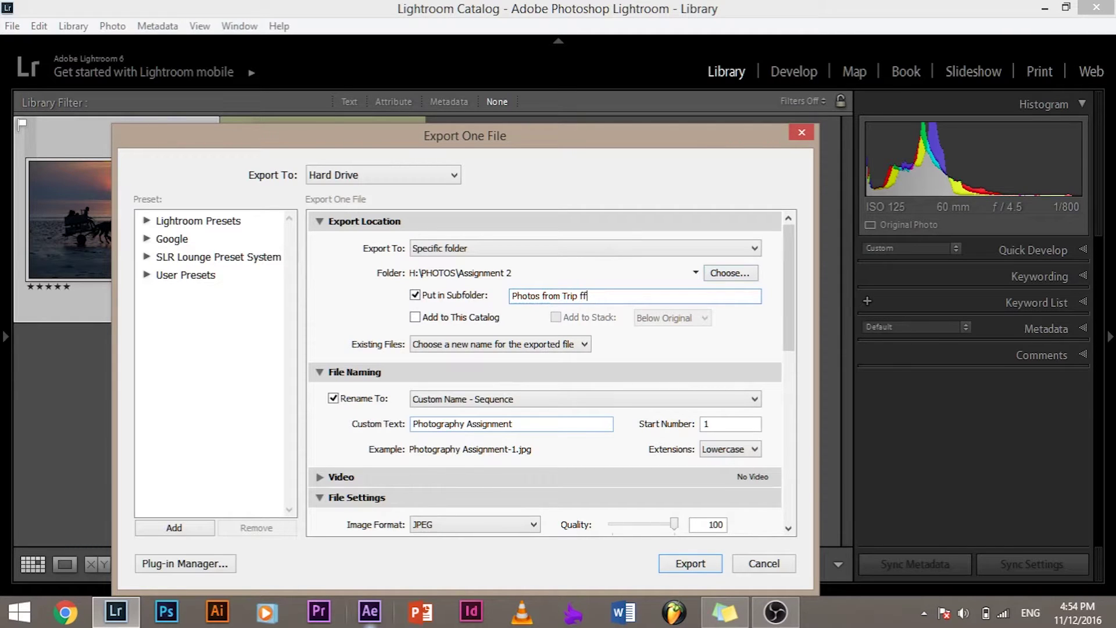
pyautogui.press('BackSpace')
pyautogui.hotkey('ctrl', 'a')
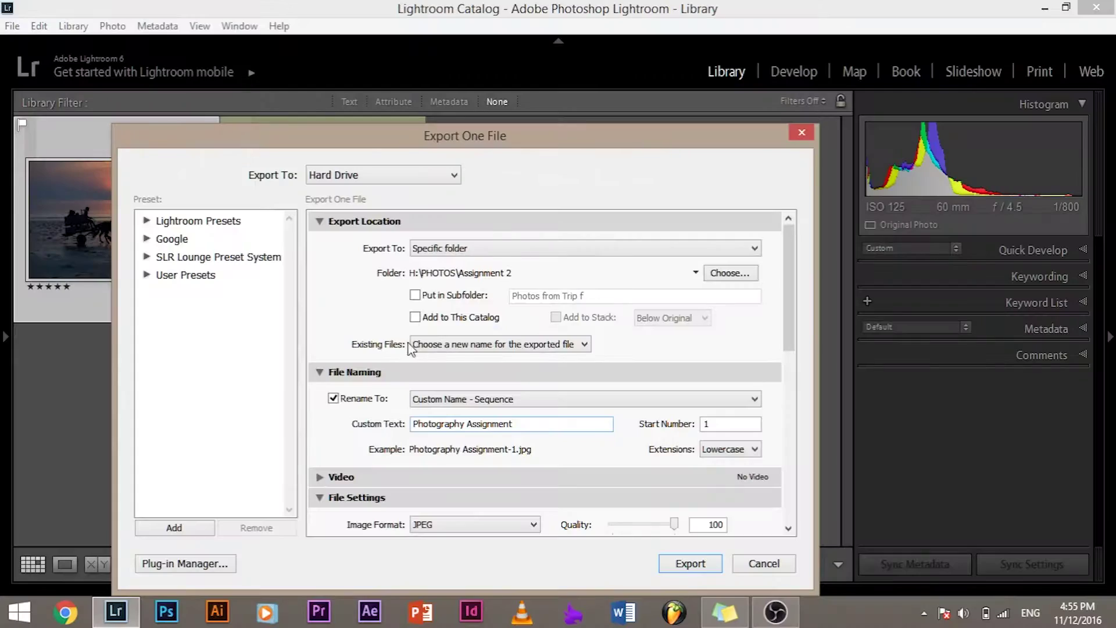
pyautogui.click(413, 344)
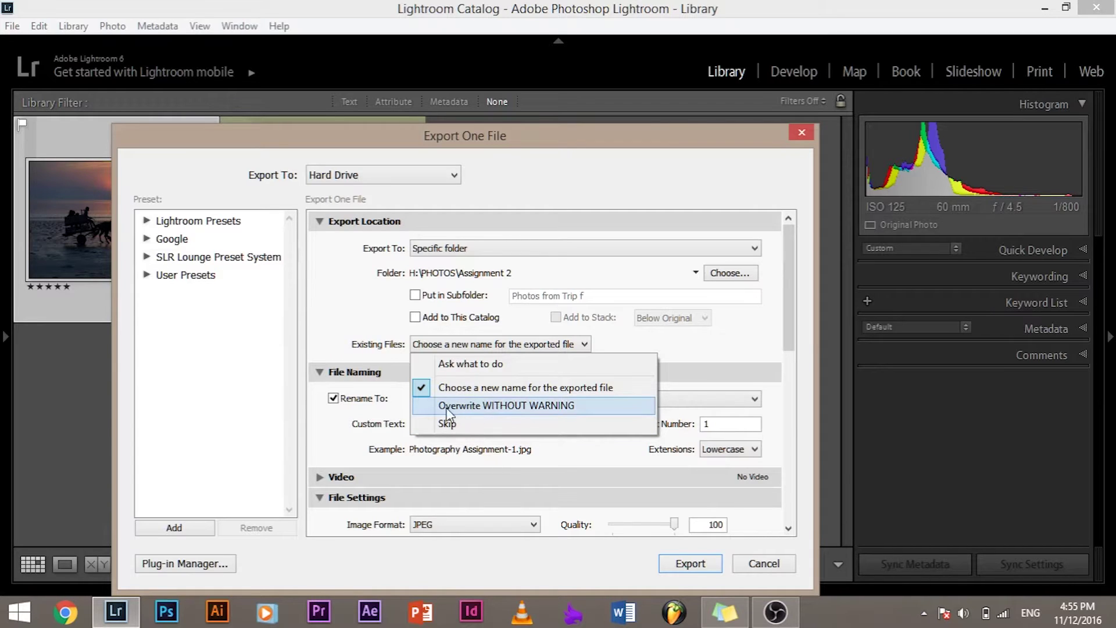
pyautogui.click(525, 406)
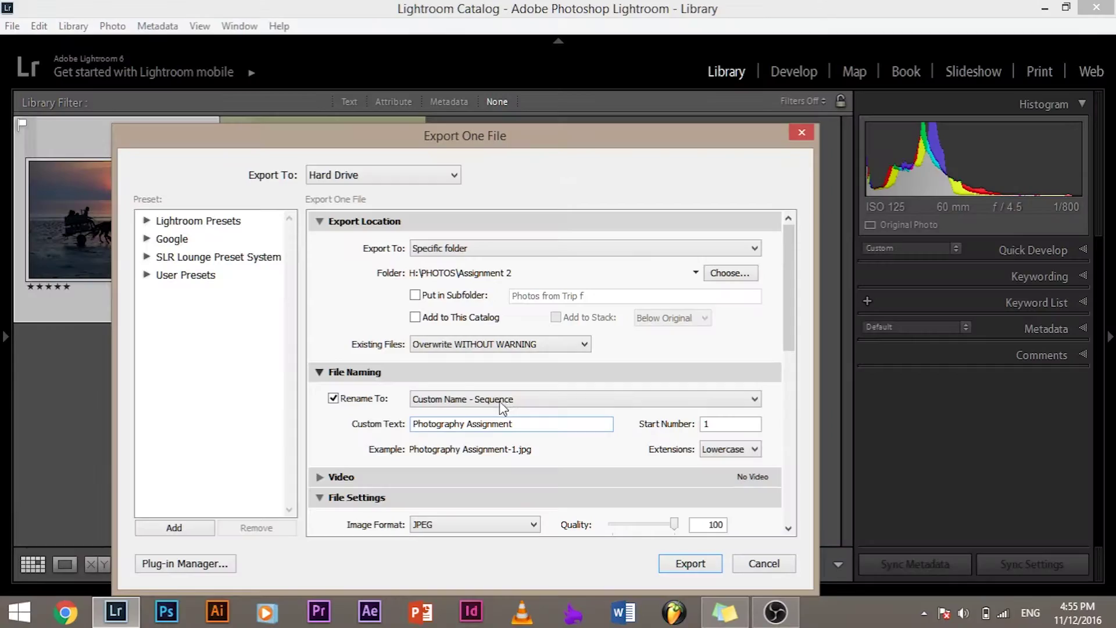
pyautogui.click(465, 345)
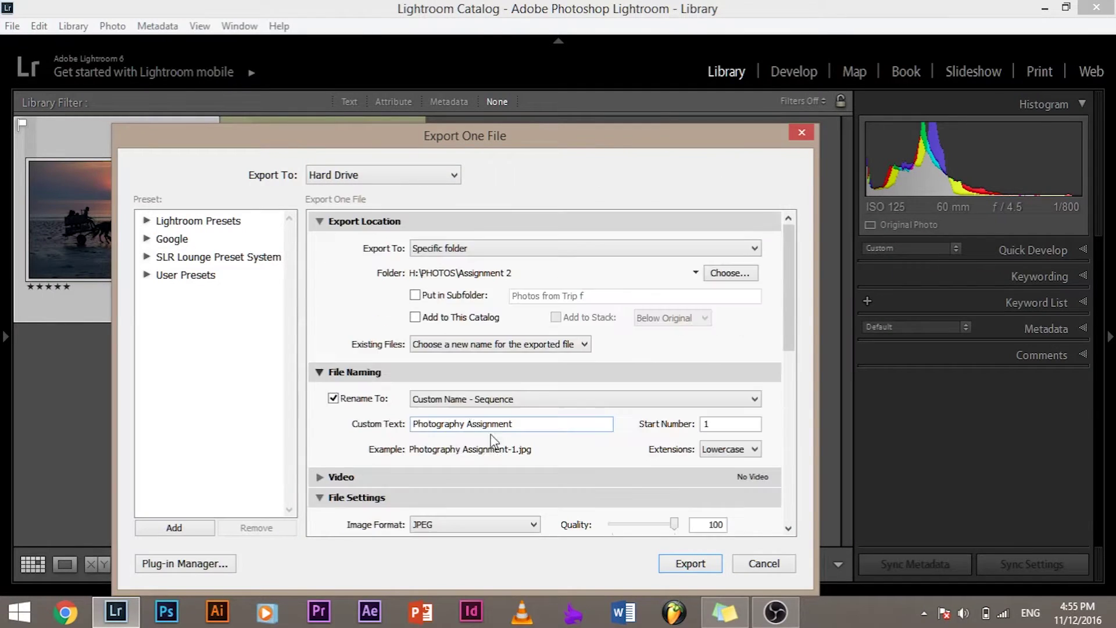
# - Browse the file renaming schemes without changing them and select the existing custom name text
pyautogui.click(521, 401)
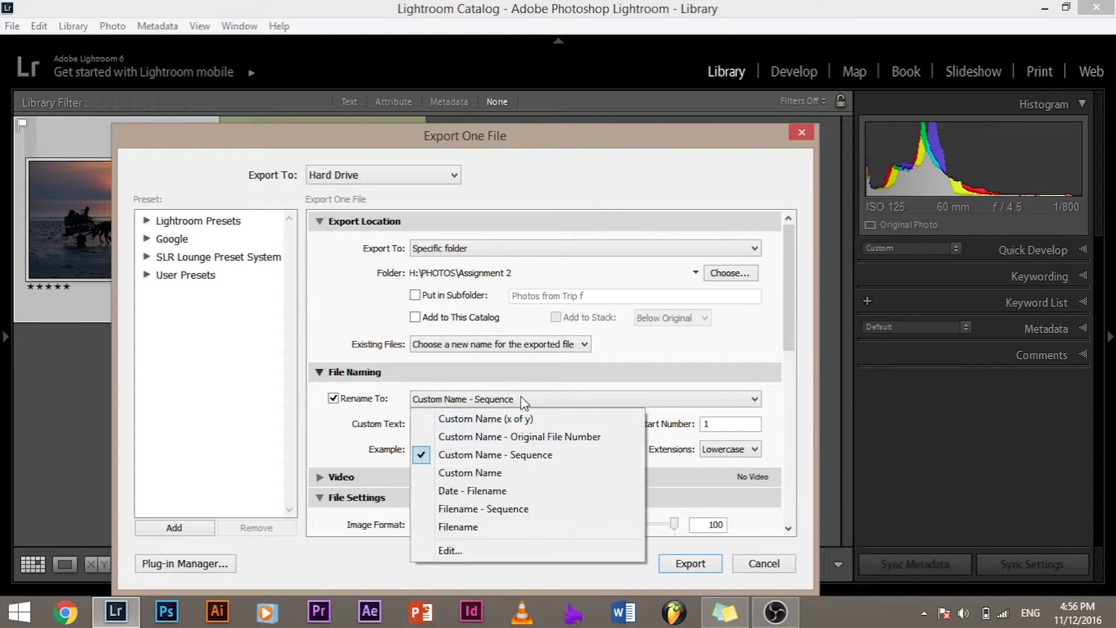
pyautogui.click(511, 383)
pyautogui.moveTo(525, 423); pyautogui.dragTo(333, 429)
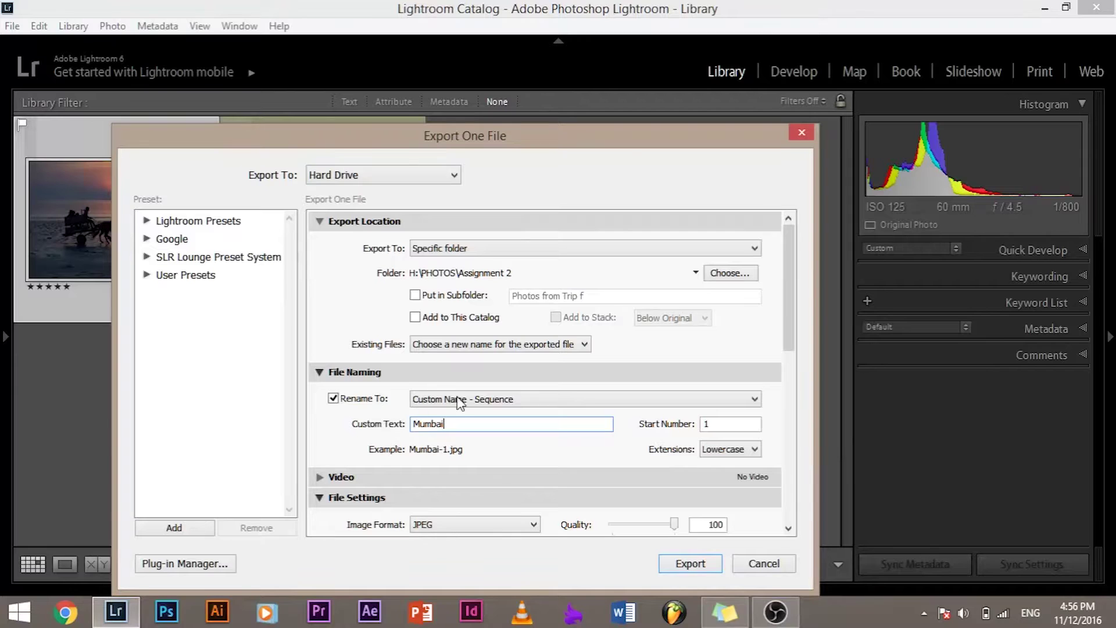
# - Choose Custom Name - Original File Number as the renaming scheme and edit the custom text
pyautogui.click(460, 402)
pyautogui.click(474, 420)
pyautogui.click(500, 400)
pyautogui.click(501, 436)
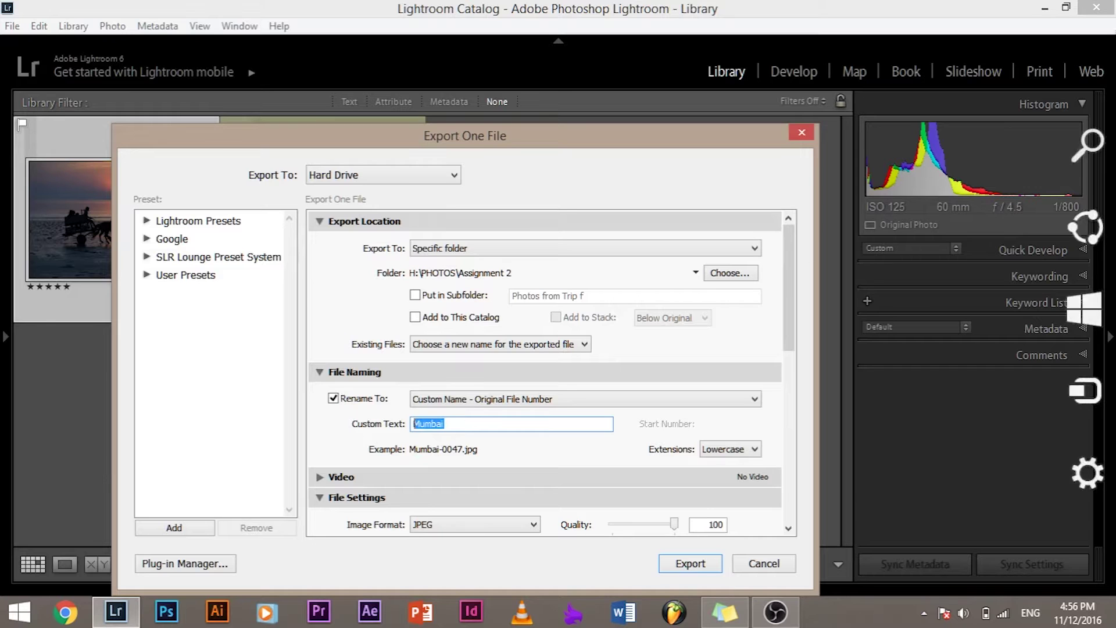
pyautogui.write('U')
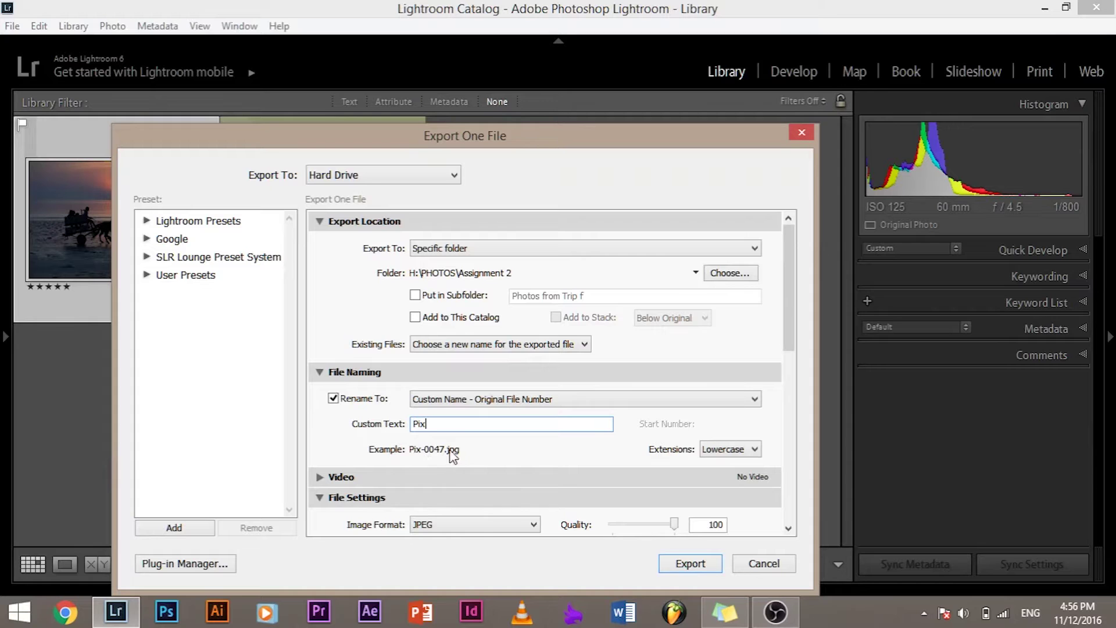
# - Move the export window to view the photos, then try the sequence and custom-name-only schemes
pyautogui.moveTo(421, 136); pyautogui.dragTo(526, 336)
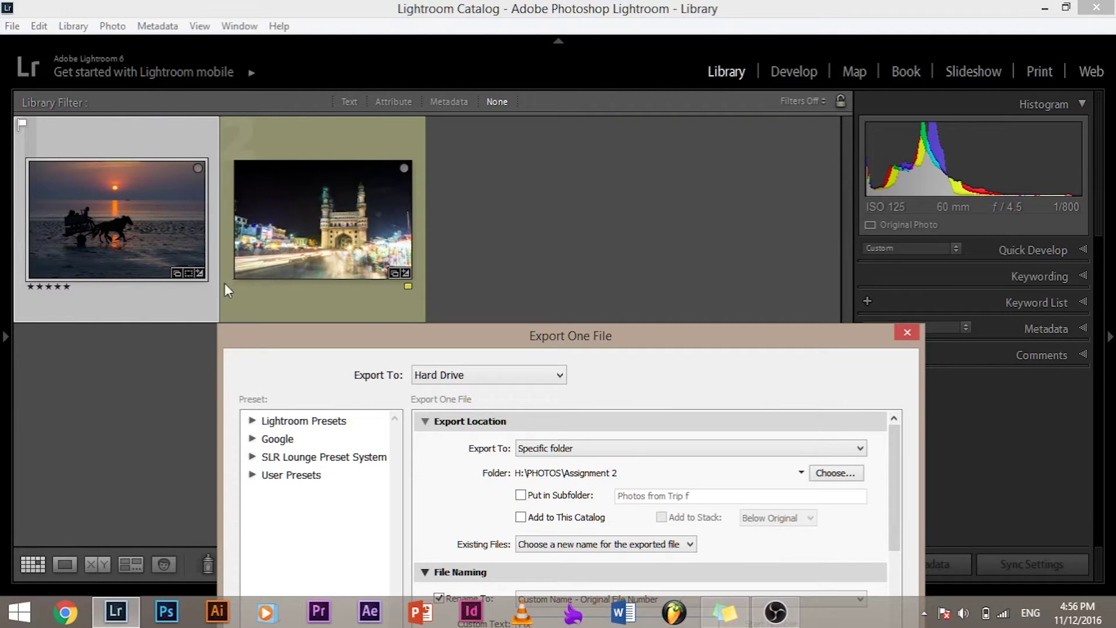
pyautogui.moveTo(330, 343); pyautogui.dragTo(248, 185)
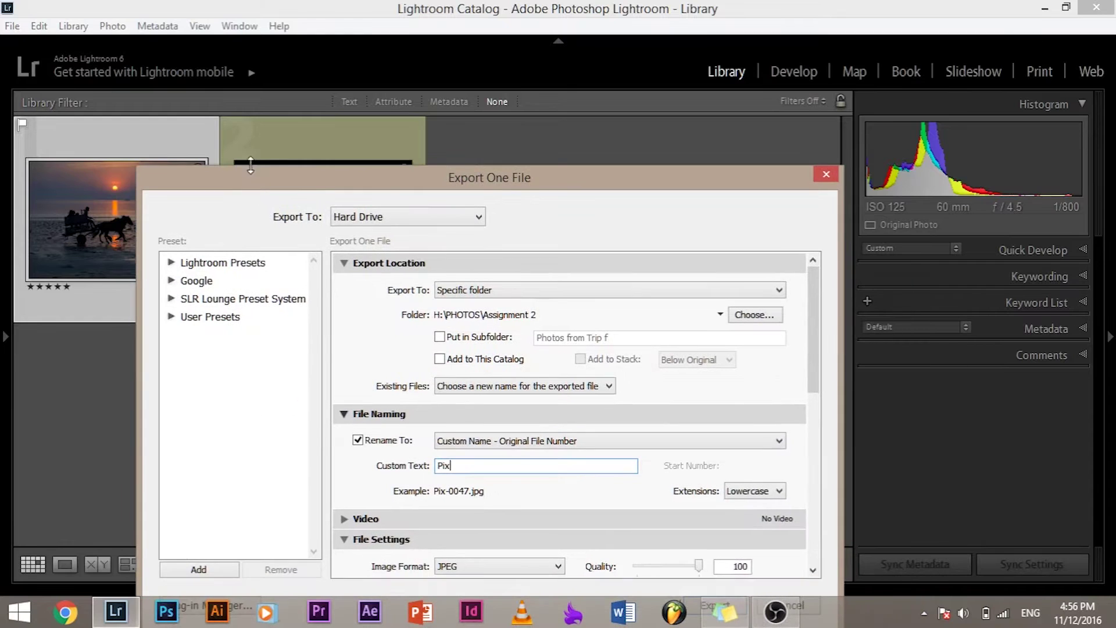
pyautogui.moveTo(360, 183); pyautogui.dragTo(319, 121)
pyautogui.click(484, 380)
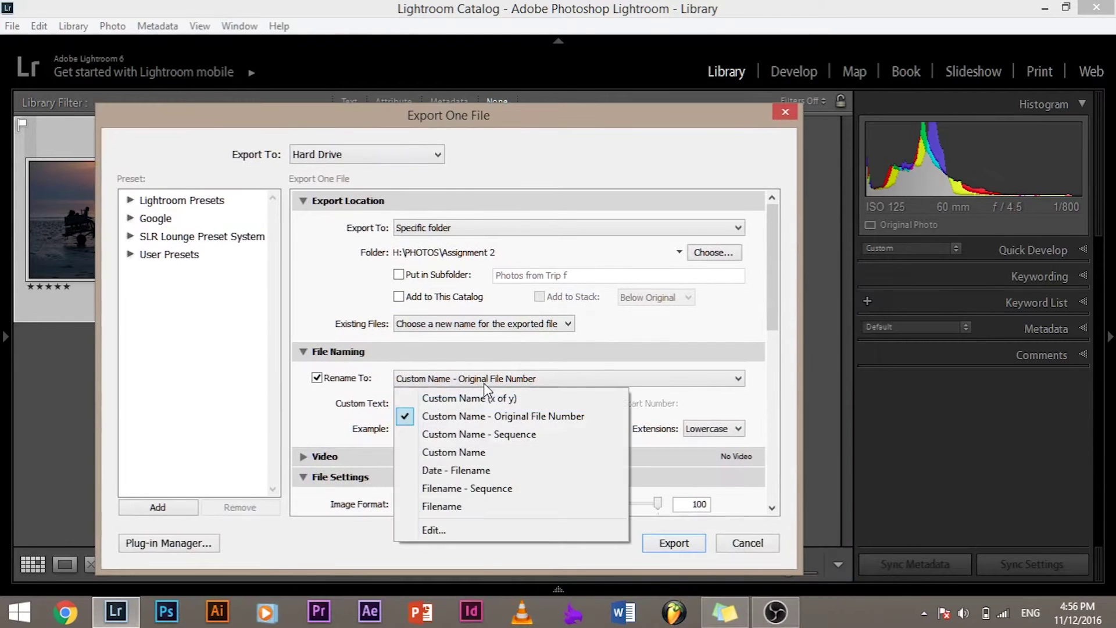
pyautogui.click(495, 441)
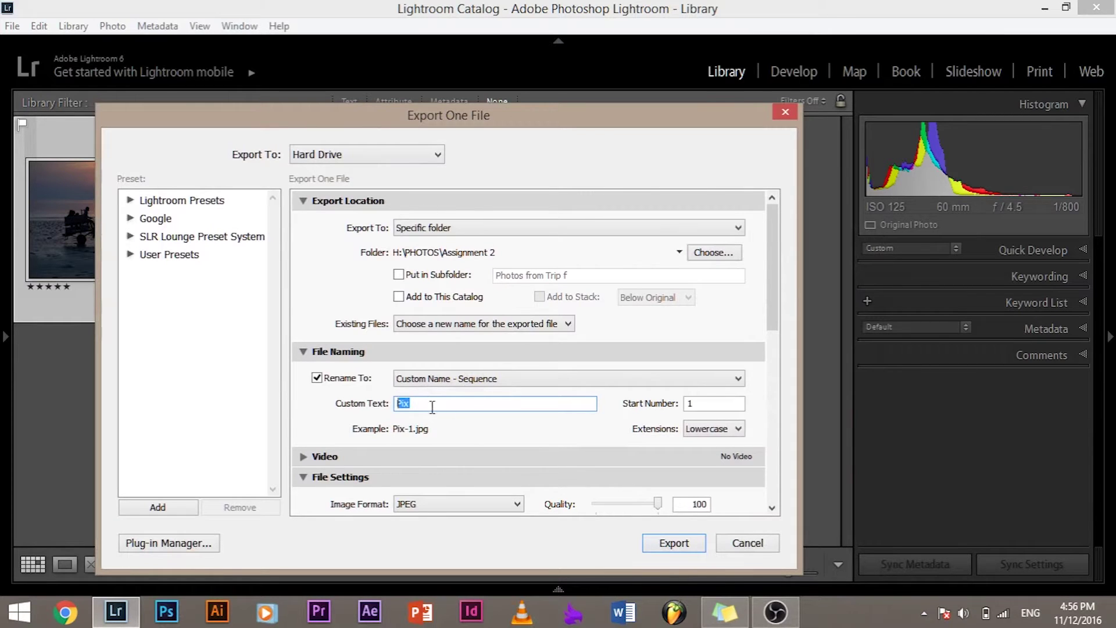
pyautogui.click(431, 384)
pyautogui.click(455, 454)
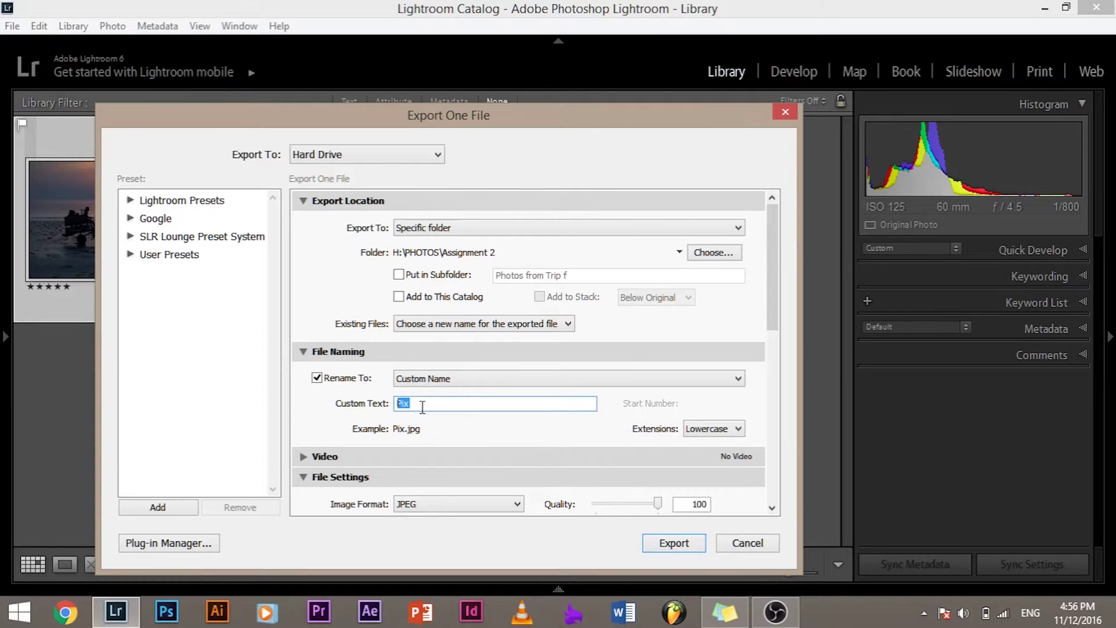
# - Settle on Custom Name - Sequence for names like Pix-1.jpg and scroll through the settings
pyautogui.click(445, 385)
pyautogui.click(456, 433)
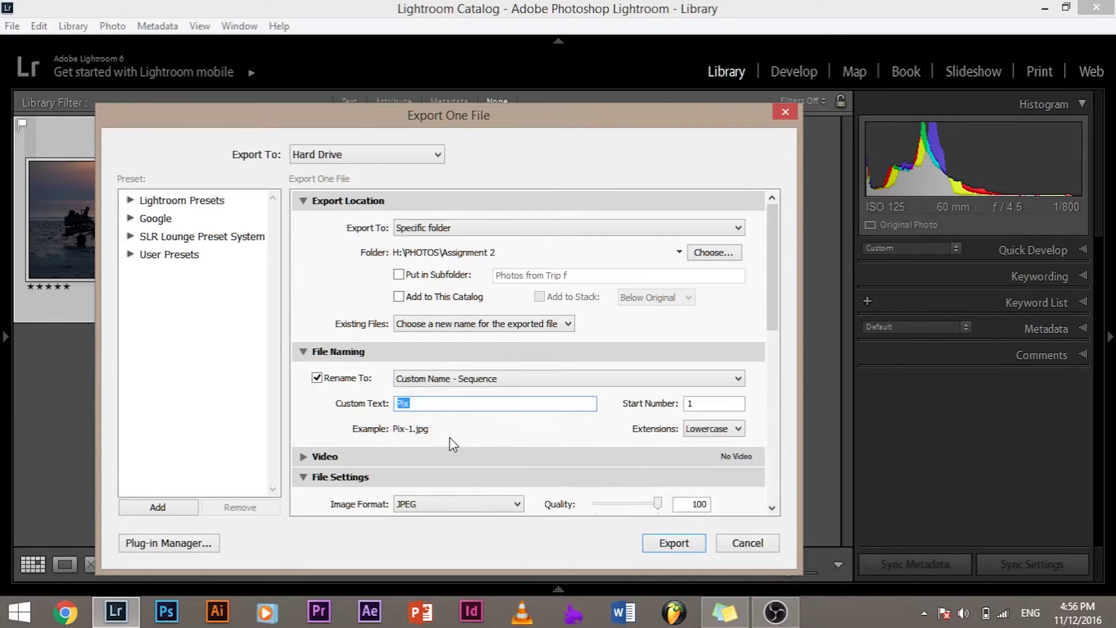
pyautogui.scroll(-8, 463, 436)
pyautogui.scroll(8, 463, 436)
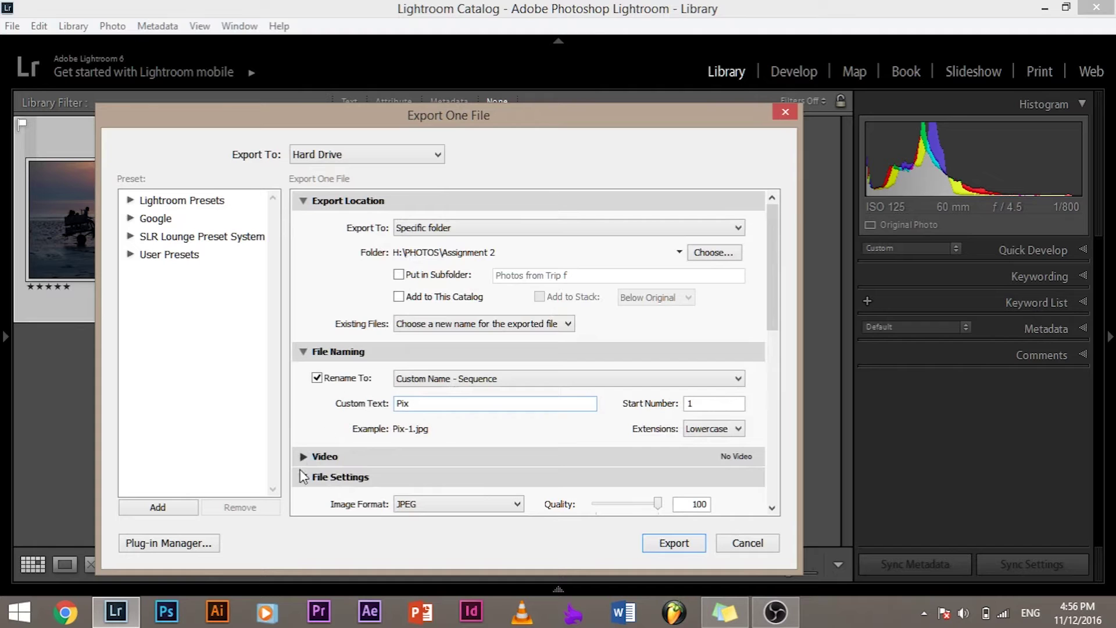
pyautogui.scroll(-6, 309, 459)
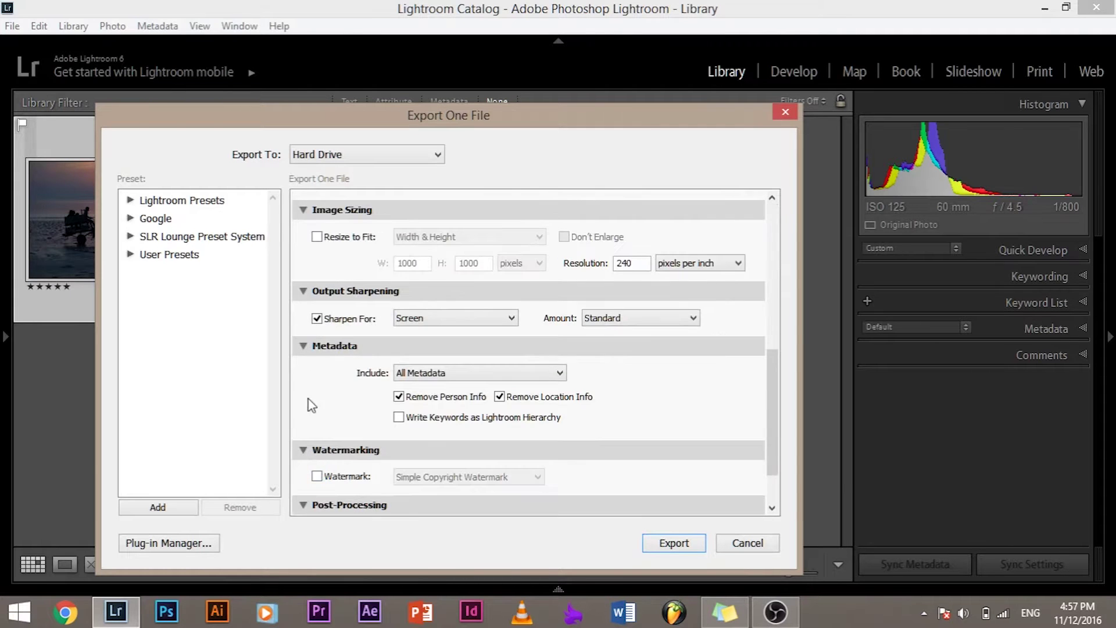
pyautogui.scroll(6, 321, 278)
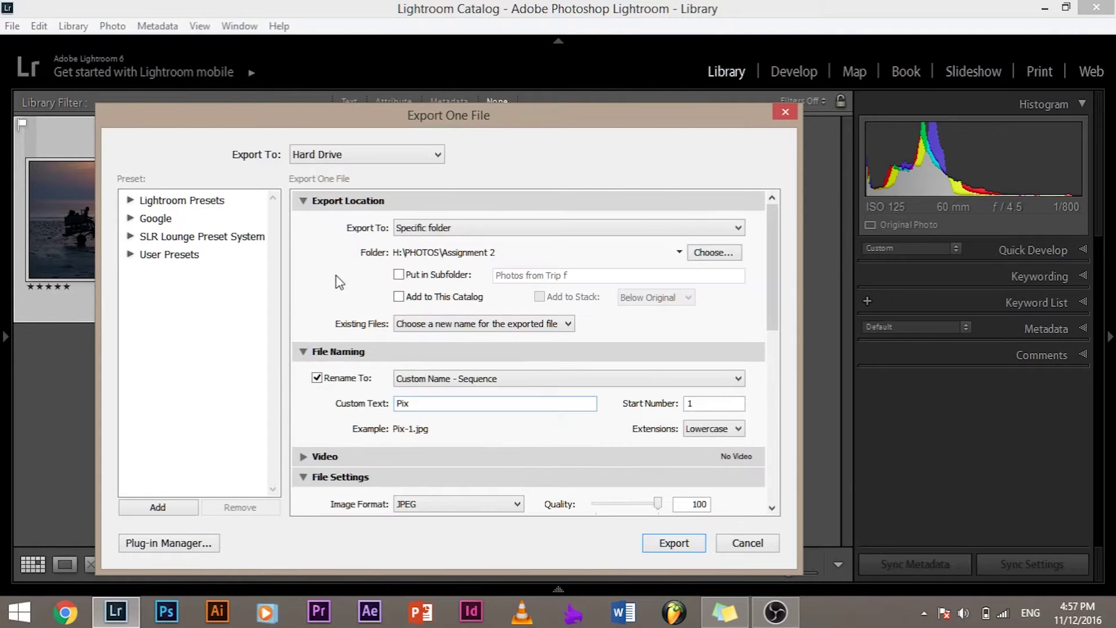
pyautogui.scroll(-6, 348, 360)
pyautogui.scroll(6, 351, 329)
# - Check the available export image formats, keeping JPEG, and scroll through File Settings
pyautogui.click(414, 507)
pyautogui.scroll(-10, 611, 445)
pyautogui.scroll(8, 651, 439)
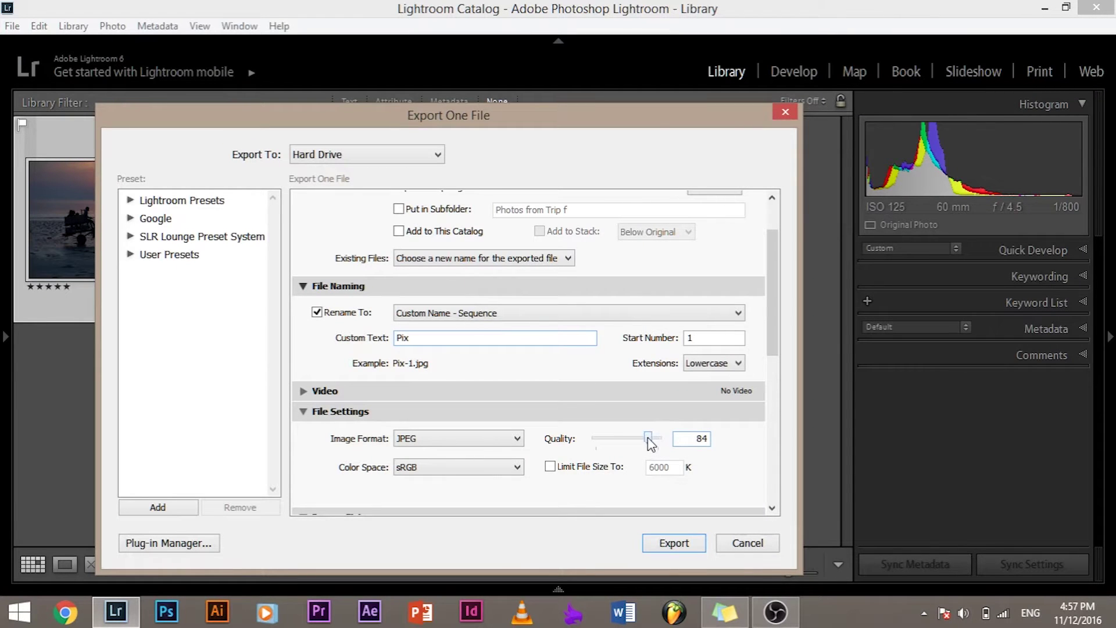
pyautogui.scroll(-3, 783, 295)
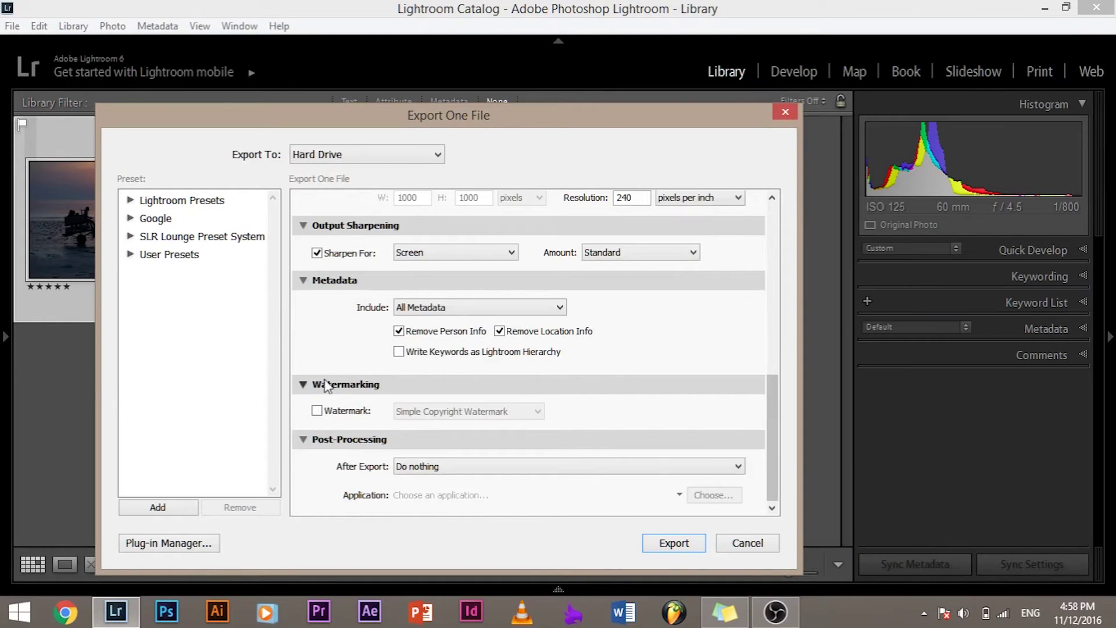
pyautogui.scroll(5, 343, 278)
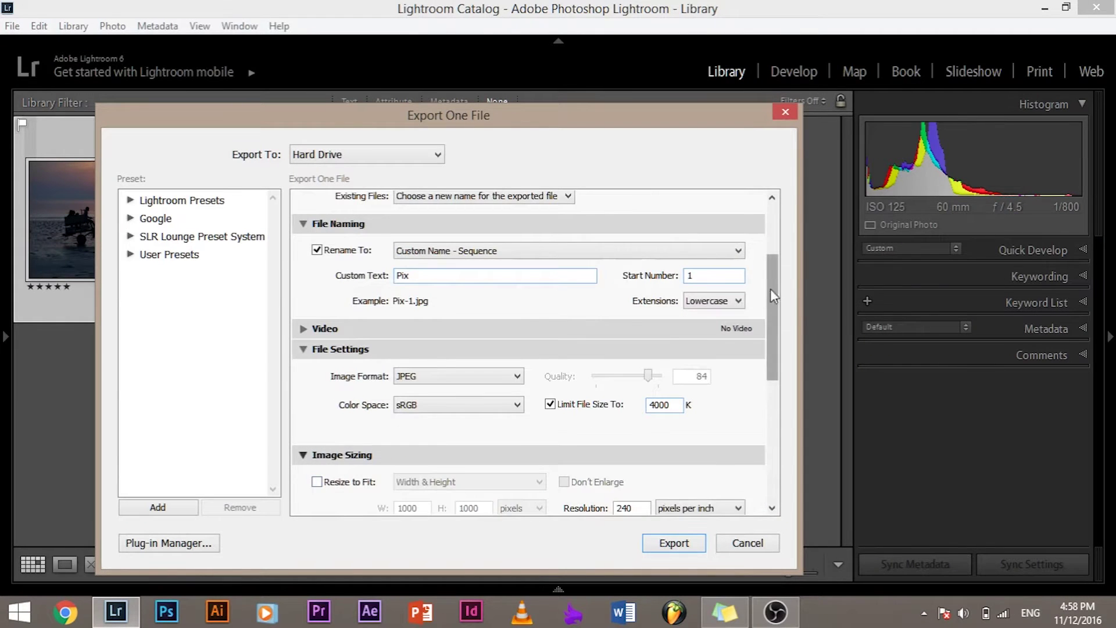
pyautogui.moveTo(772, 297); pyautogui.dragTo(778, 423)
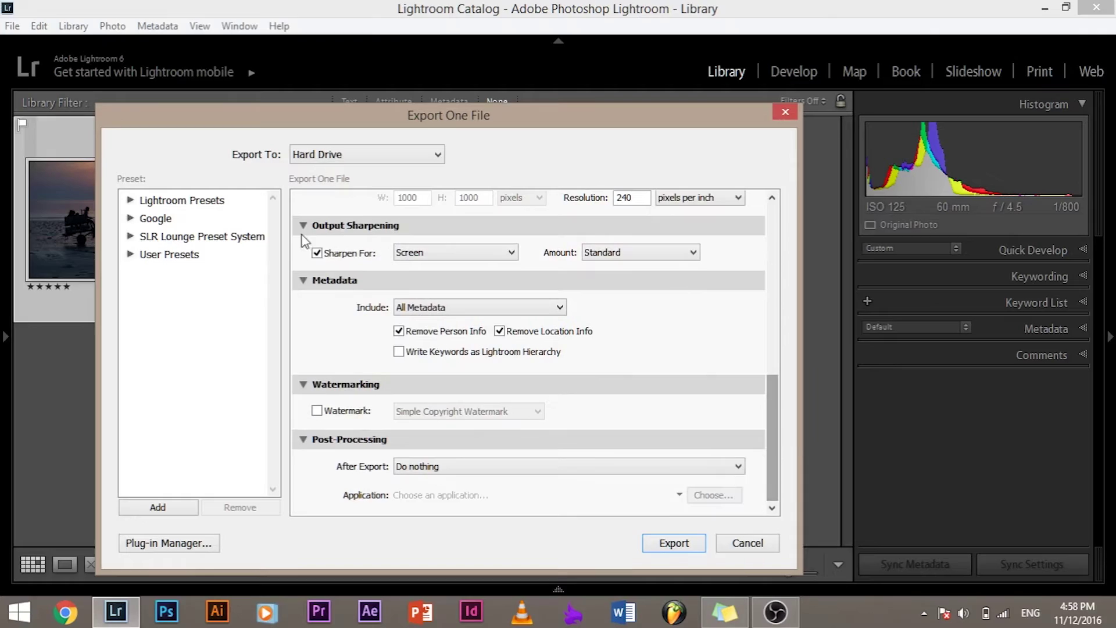
pyautogui.click(318, 253)
pyautogui.click(639, 252)
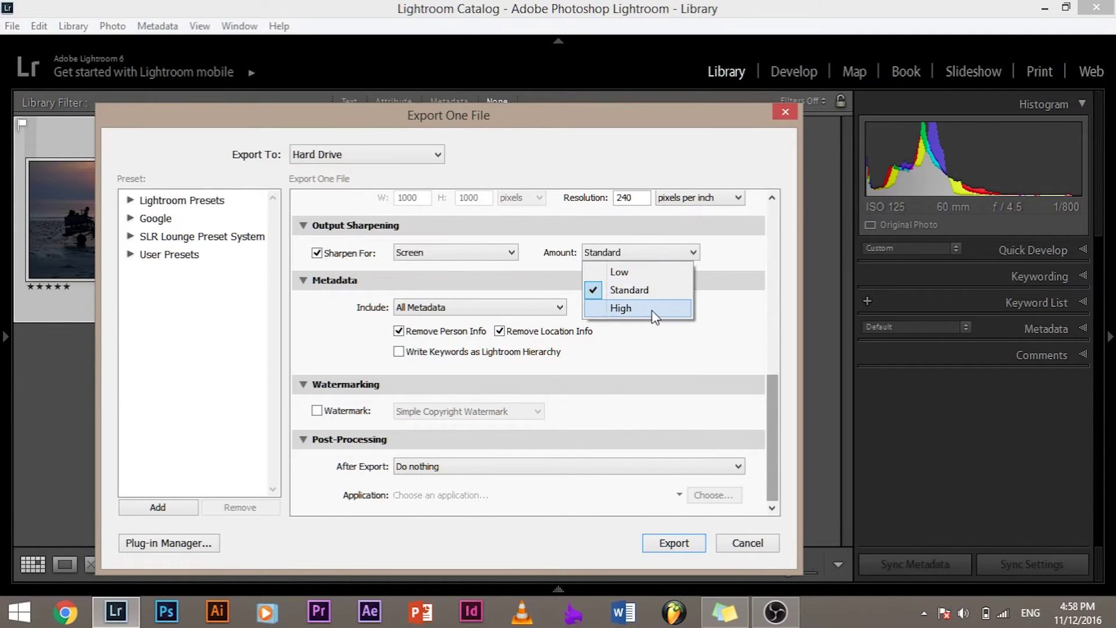
pyautogui.click(639, 277)
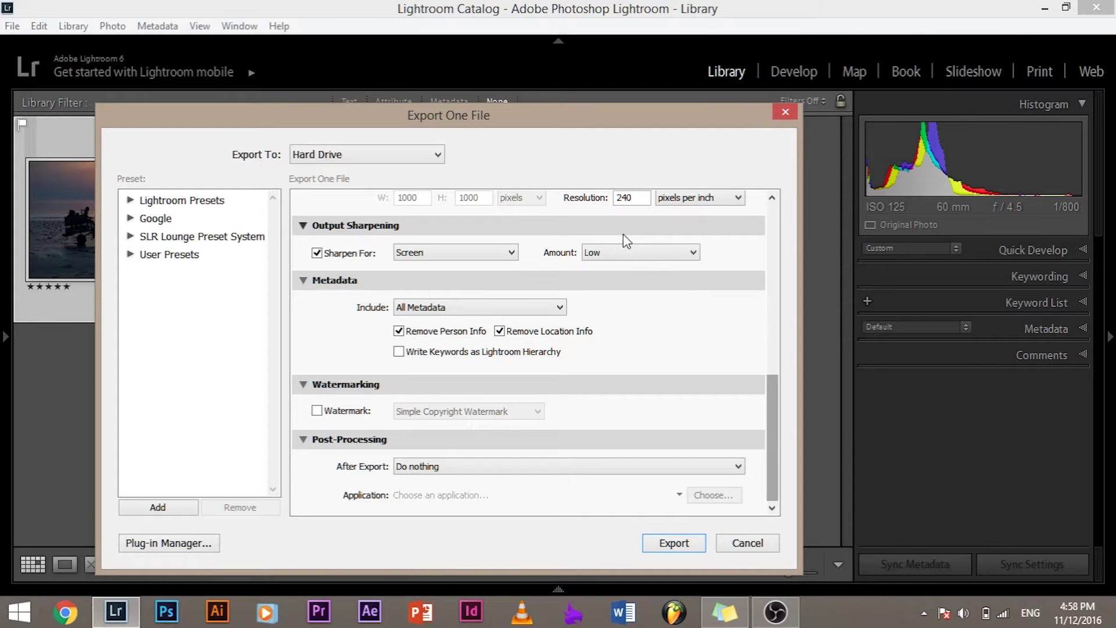
pyautogui.click(615, 260)
pyautogui.click(627, 287)
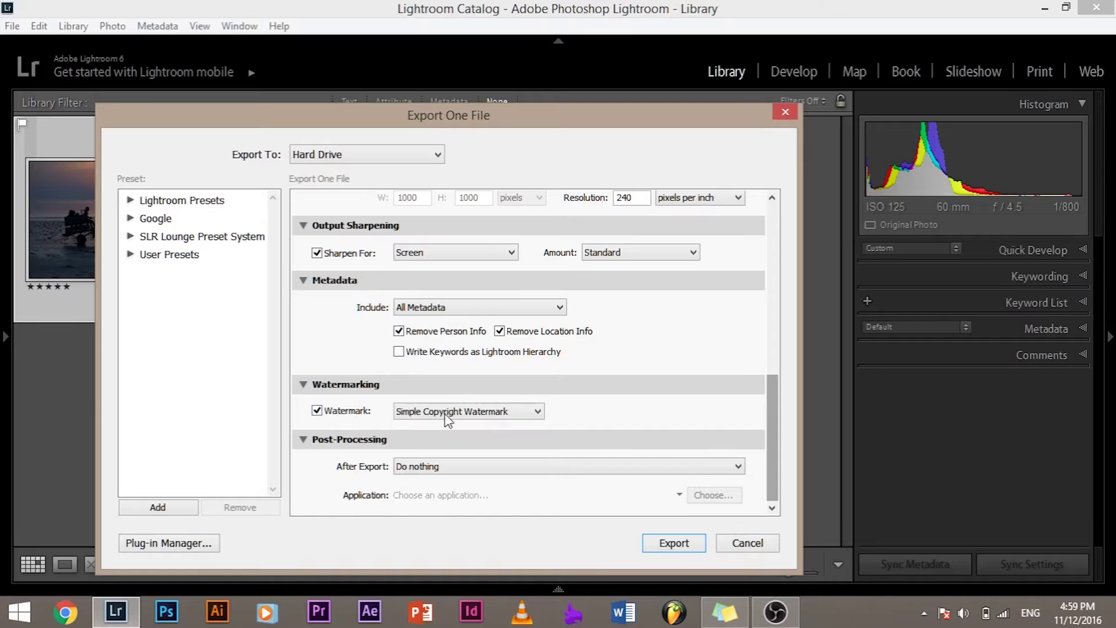
# - Pick watermark preset '2' and choose Edit Watermarks to open the Watermark Editor
pyautogui.click(448, 415)
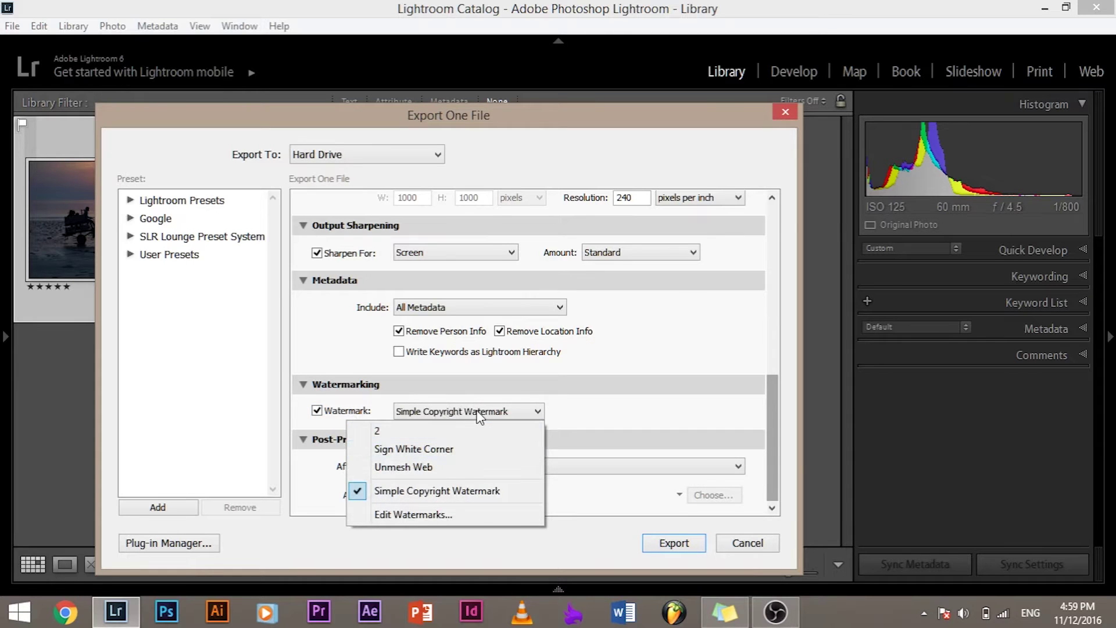
pyautogui.click(423, 515)
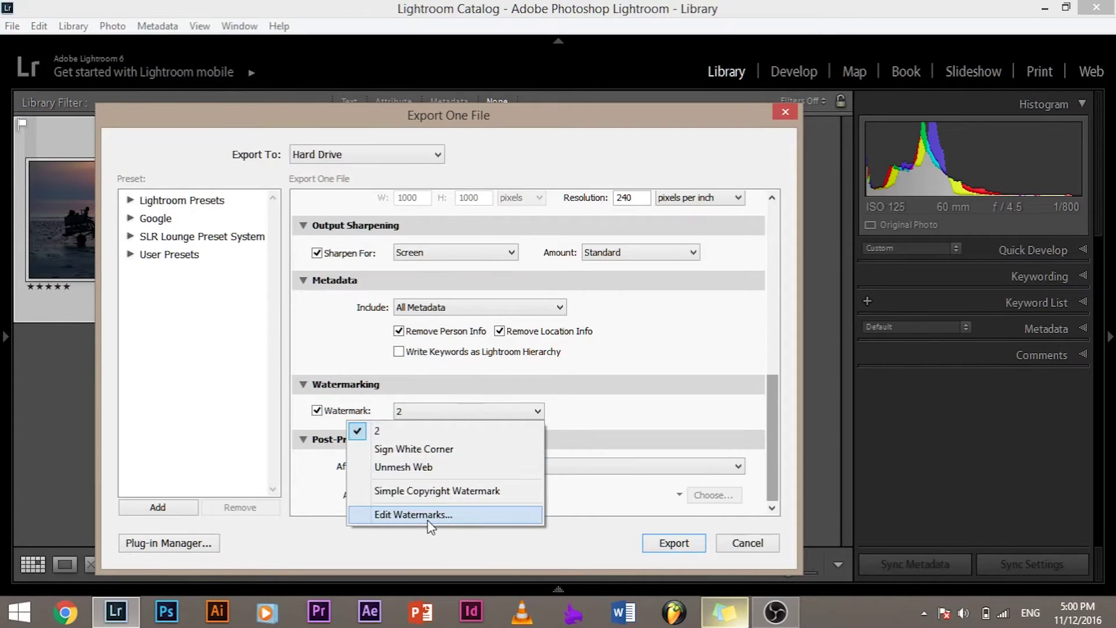
pyautogui.click(427, 520)
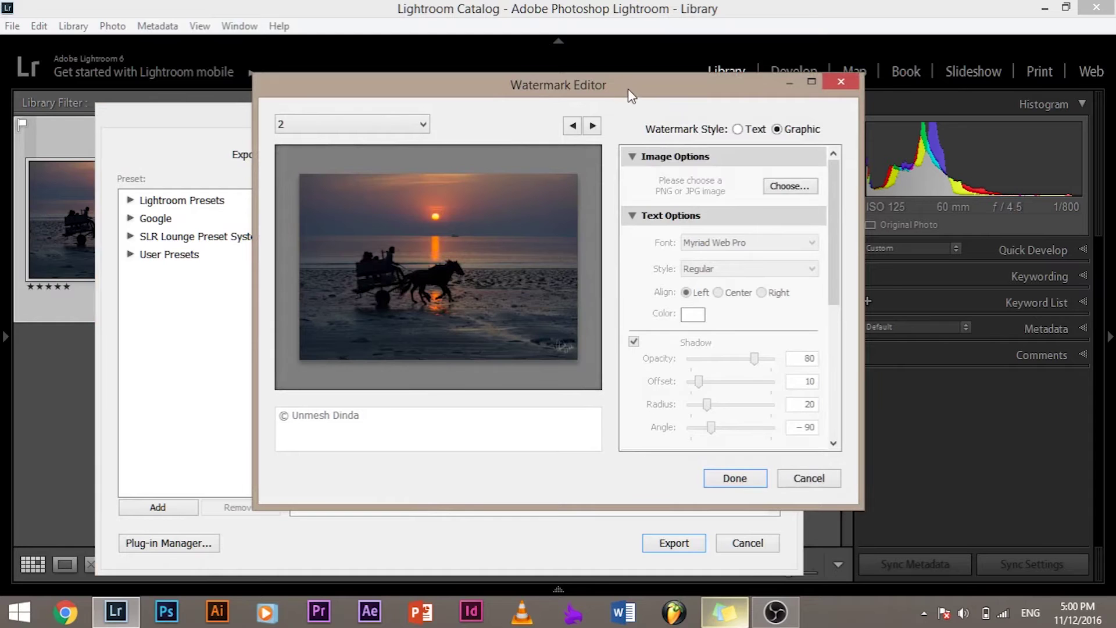
# - Reposition the Watermark Editor, switch to Text style, and enlarge the copyright text in the preview
pyautogui.moveTo(639, 91); pyautogui.dragTo(475, 131)
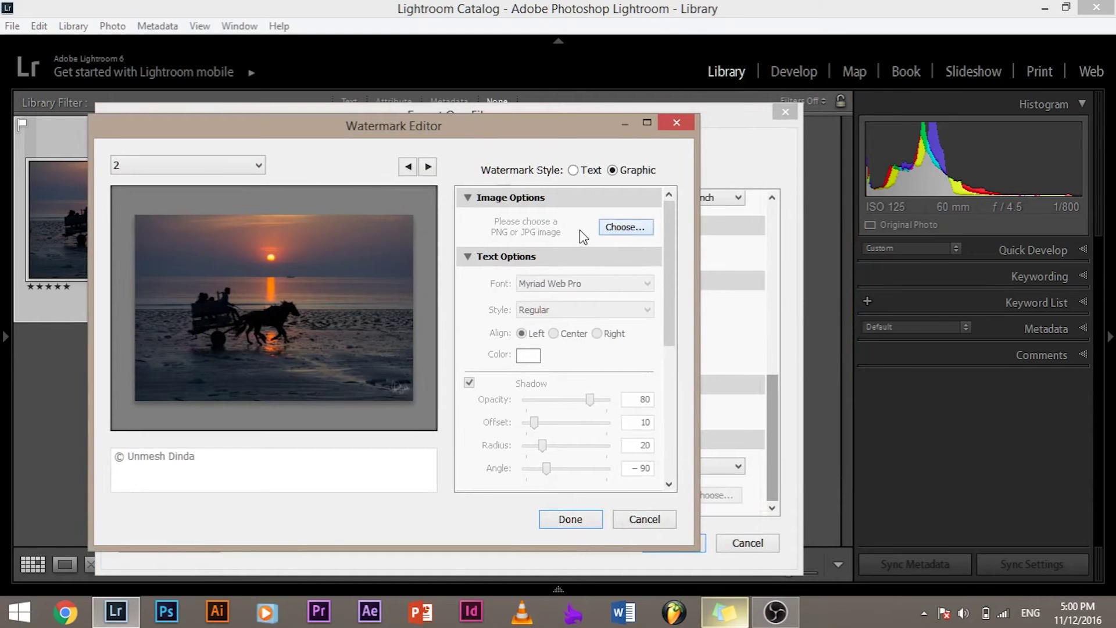
pyautogui.click(573, 170)
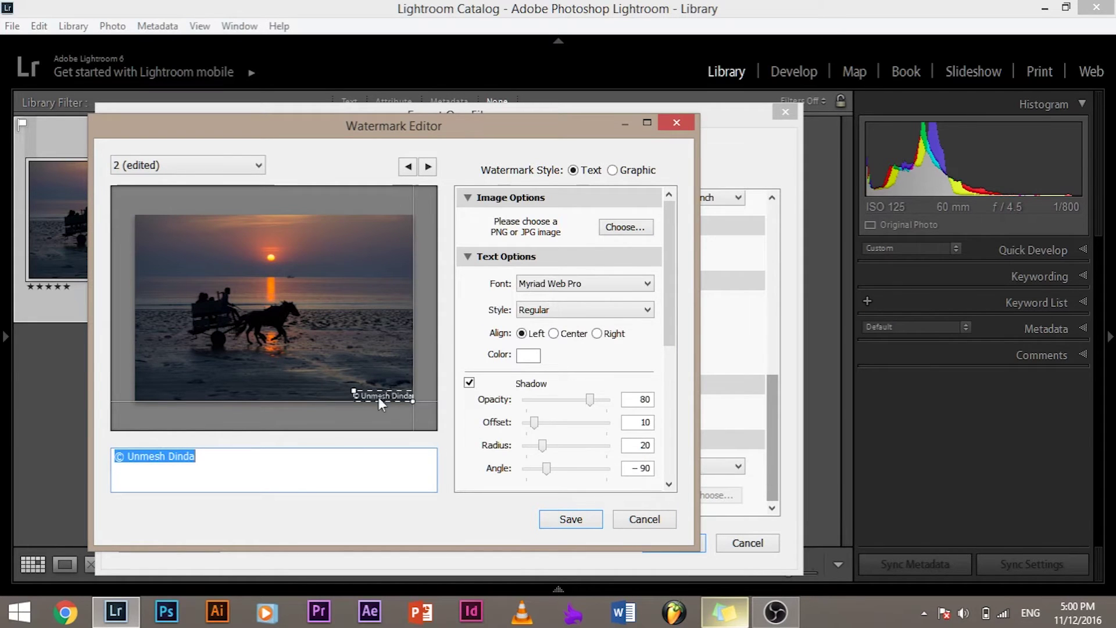
pyautogui.moveTo(397, 394); pyautogui.dragTo(206, 365)
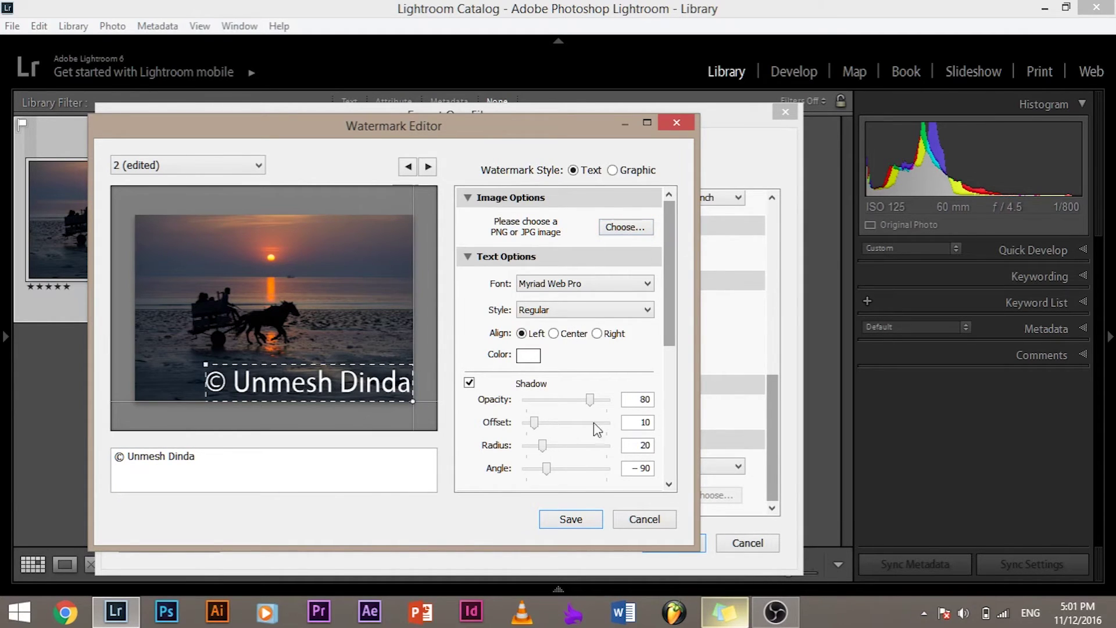
# - Close the Watermark Editor, select the web watermark preset, and set After Export to Do nothing
pyautogui.click(645, 519)
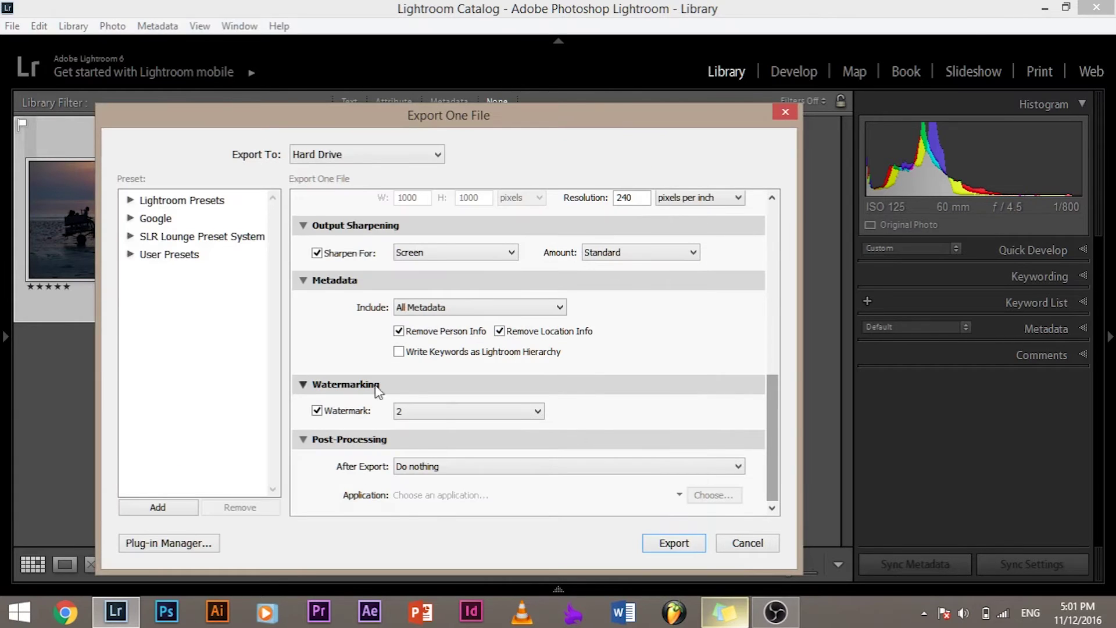
pyautogui.click(437, 411)
pyautogui.click(434, 468)
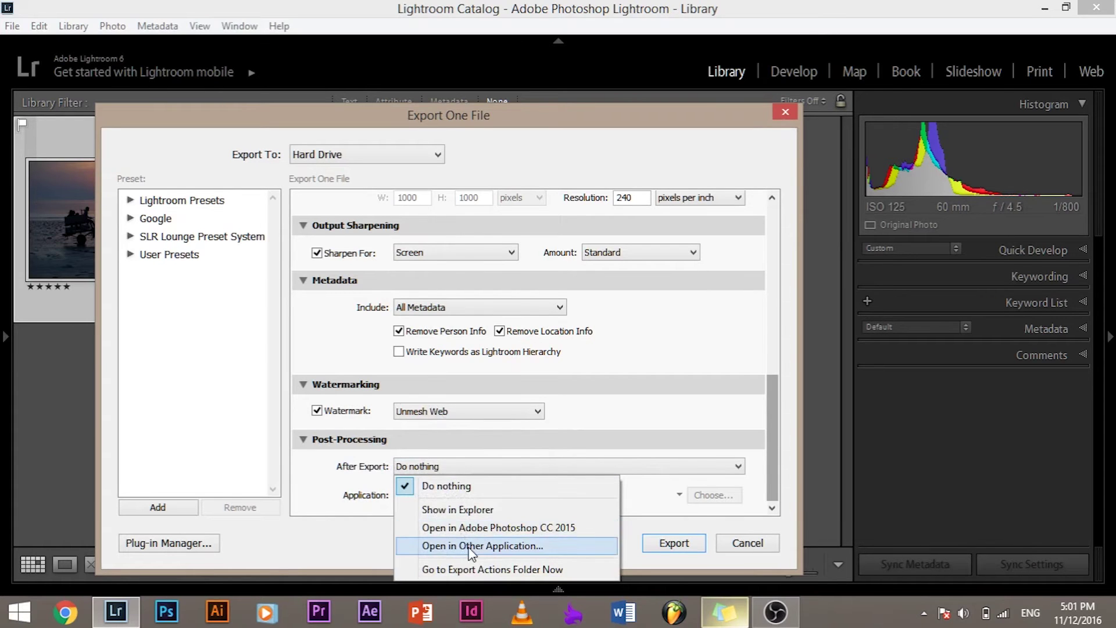
pyautogui.click(446, 486)
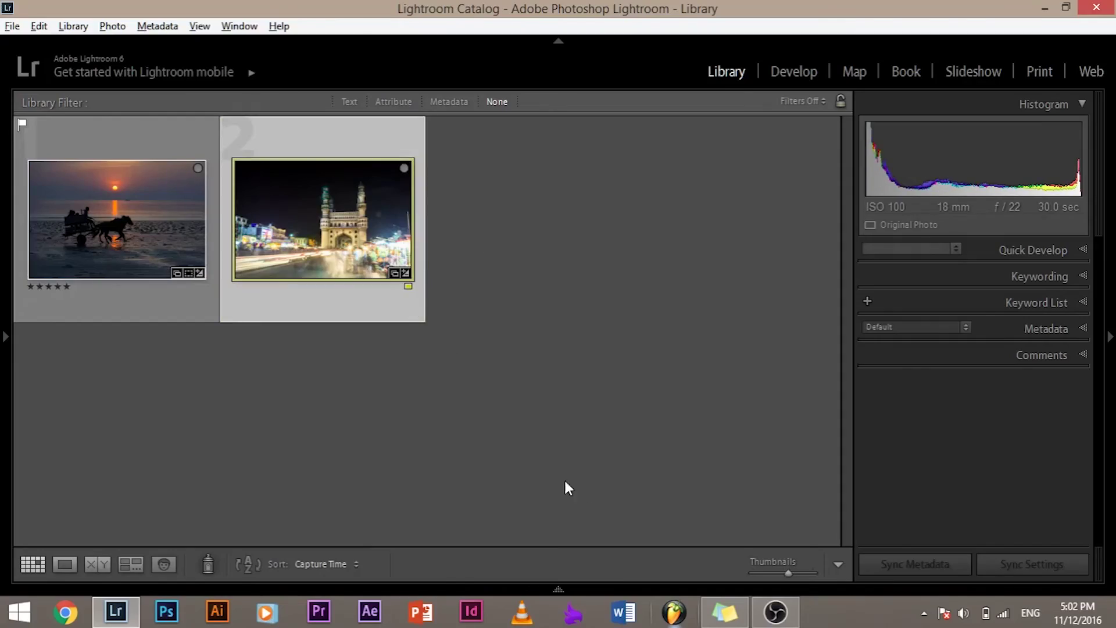
# - Run File > Export with Previous for the selected night city photo
pyautogui.click(13, 26)
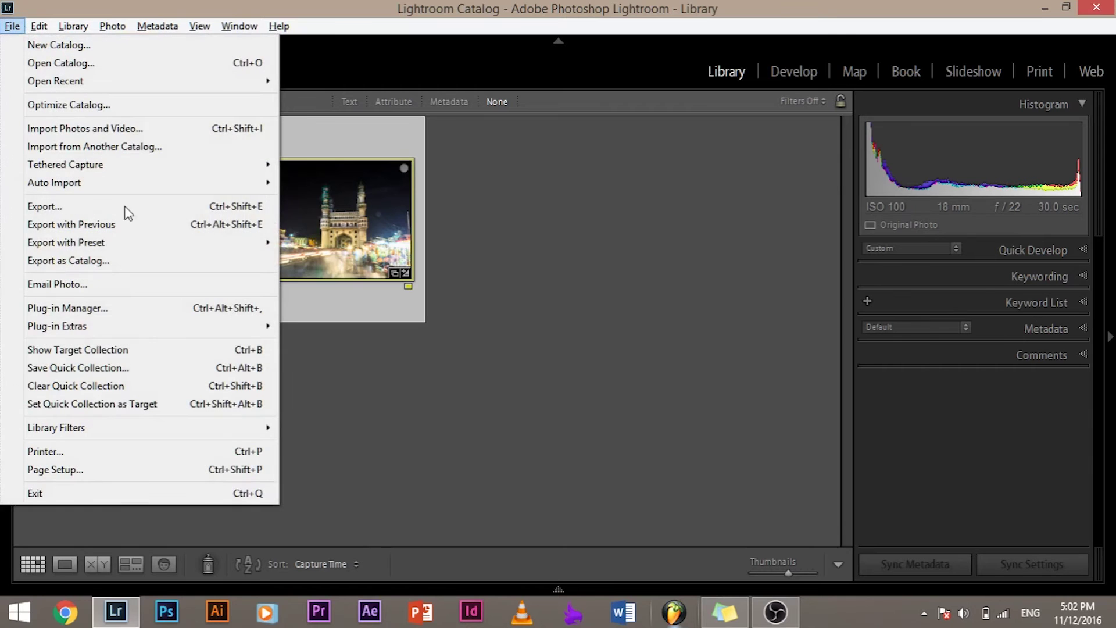
pyautogui.click(161, 224)
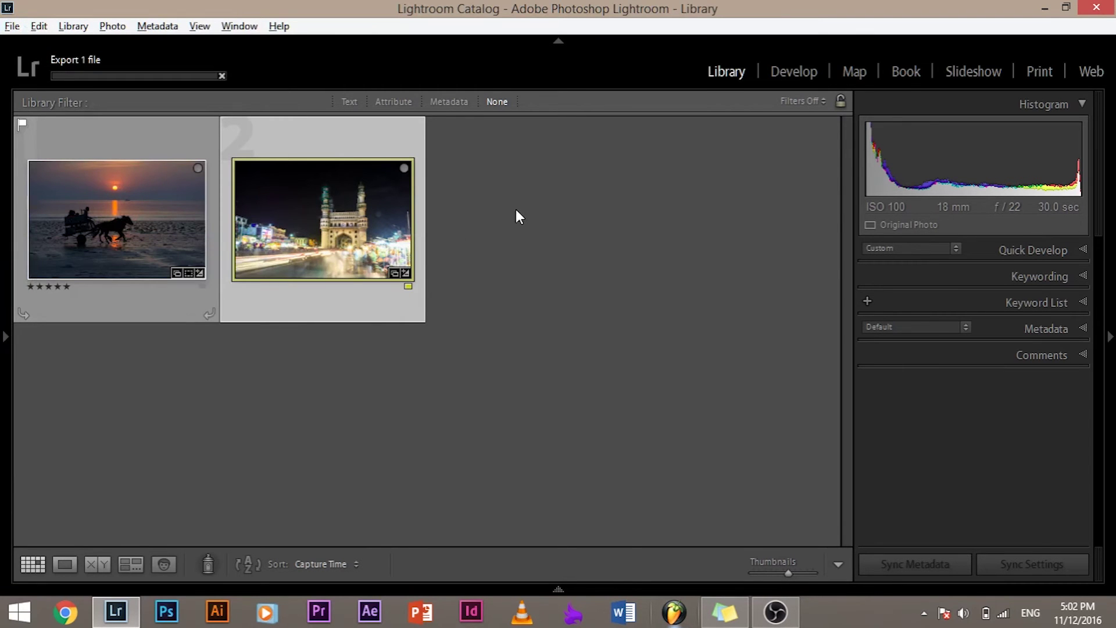